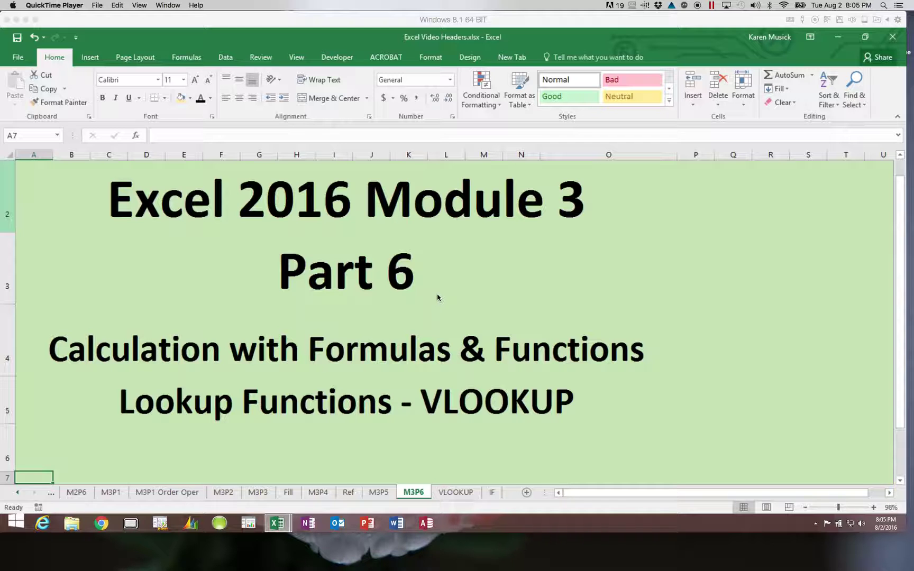
- Show the VLOOKUP sheet with its syntax notes and the =VLOOKUP(B15,N20:Q27,2,FALSE) example
left_click(454, 493)
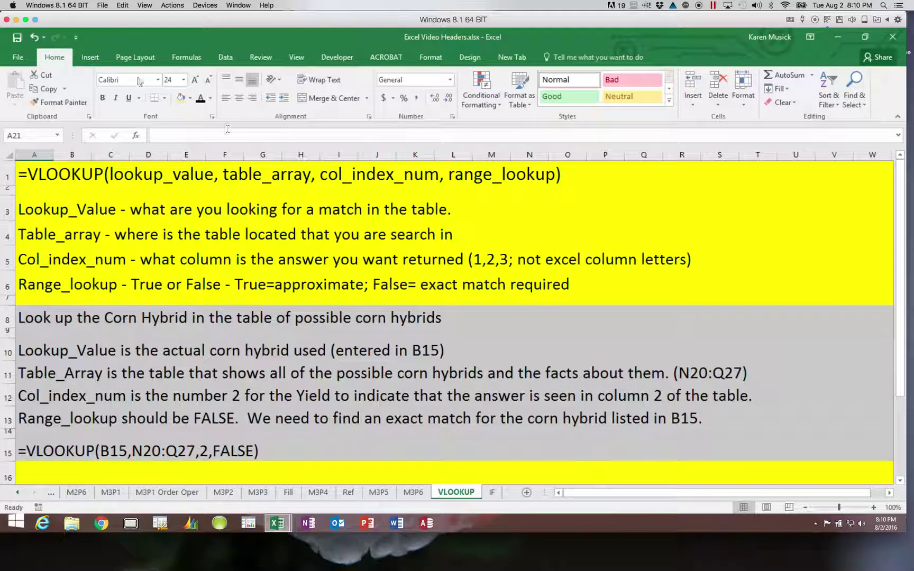
- Close the header workbook and enter hybrid CS6478 in the Growth sheet's Corn Hybrid cell B15
left_click(17, 57)
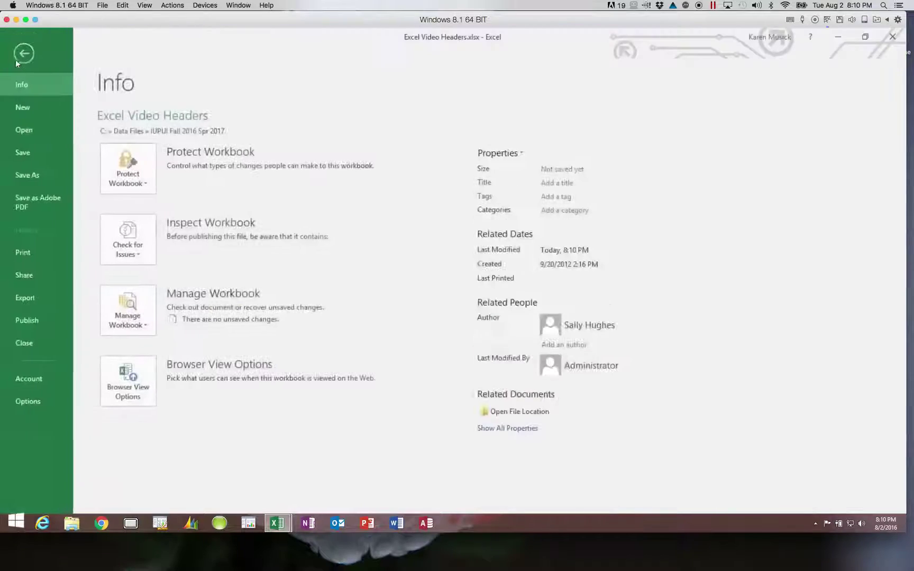
left_click(23, 347)
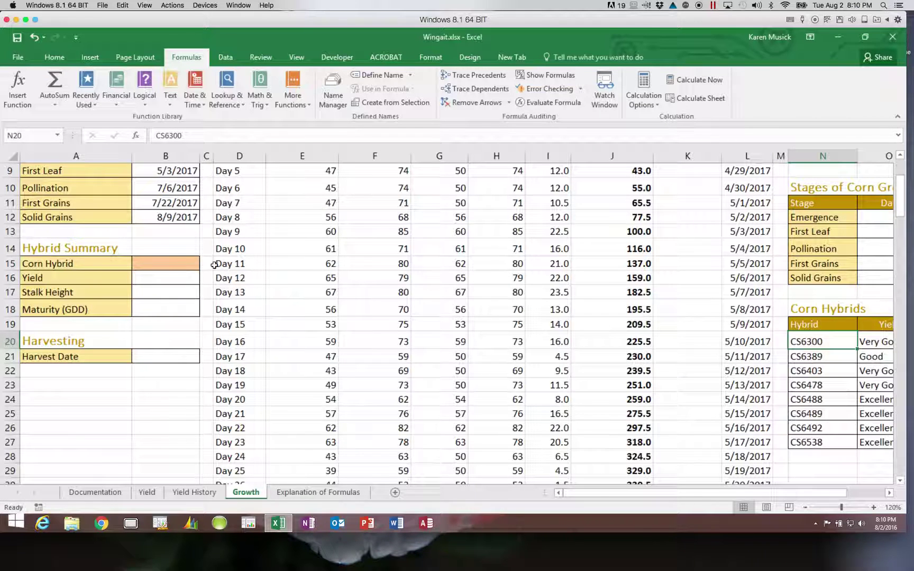
left_click(182, 269)
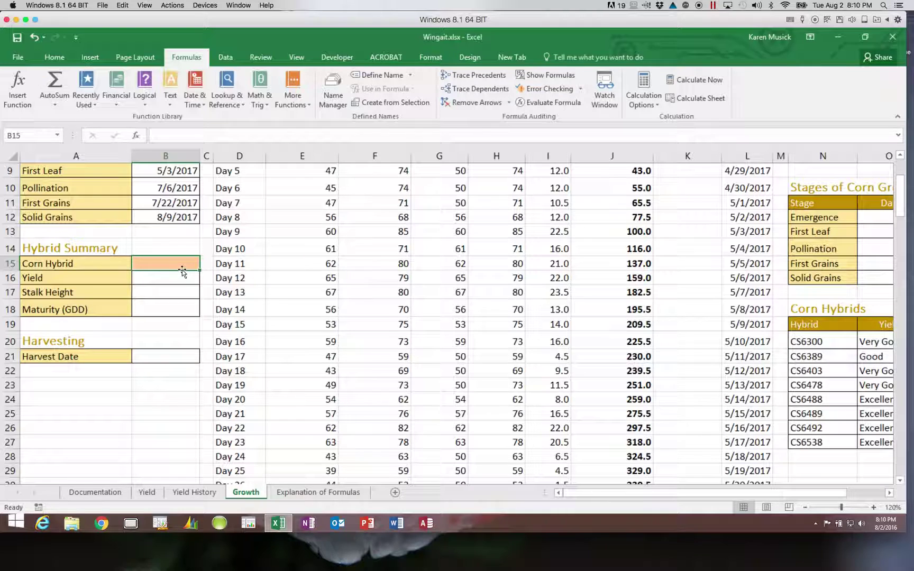
type("CS")
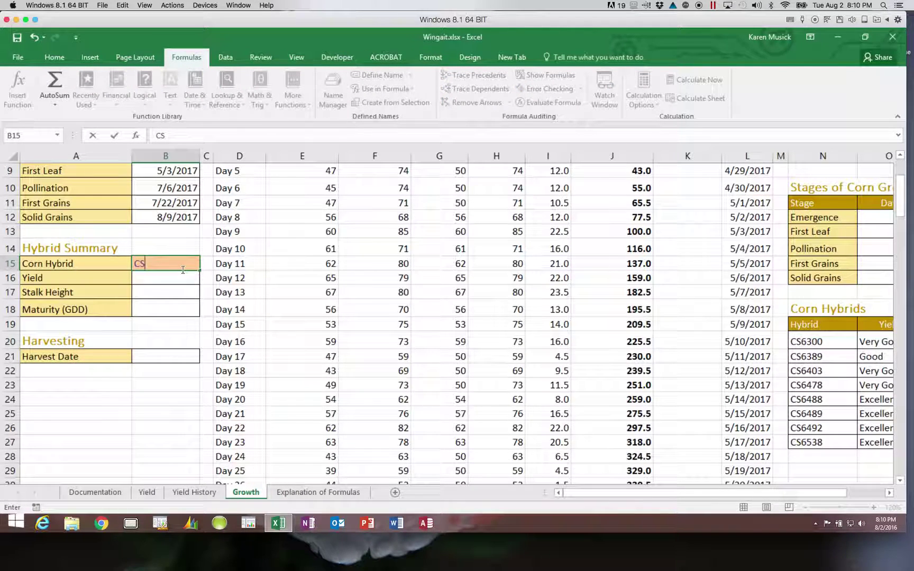
type("6478")
key("ctrl+Return")
key("Return")
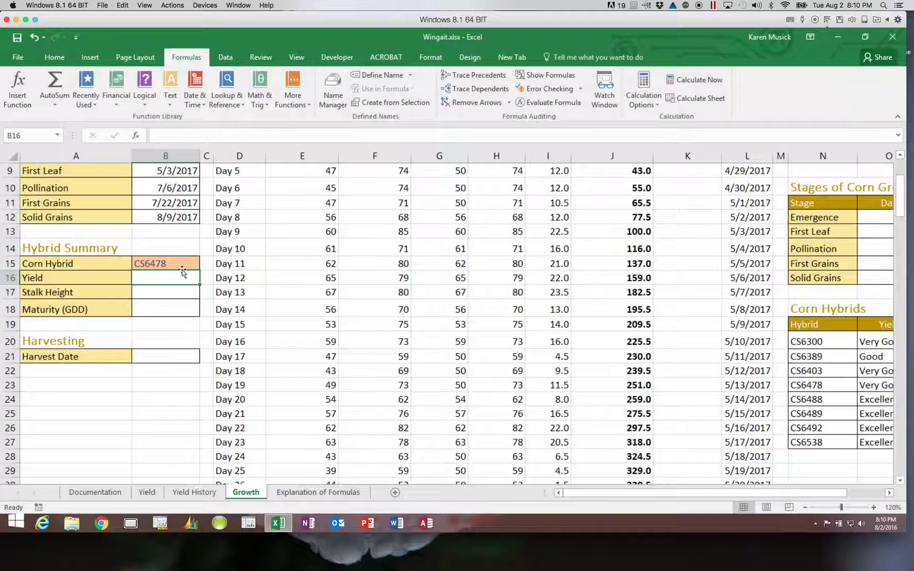
left_click(183, 263)
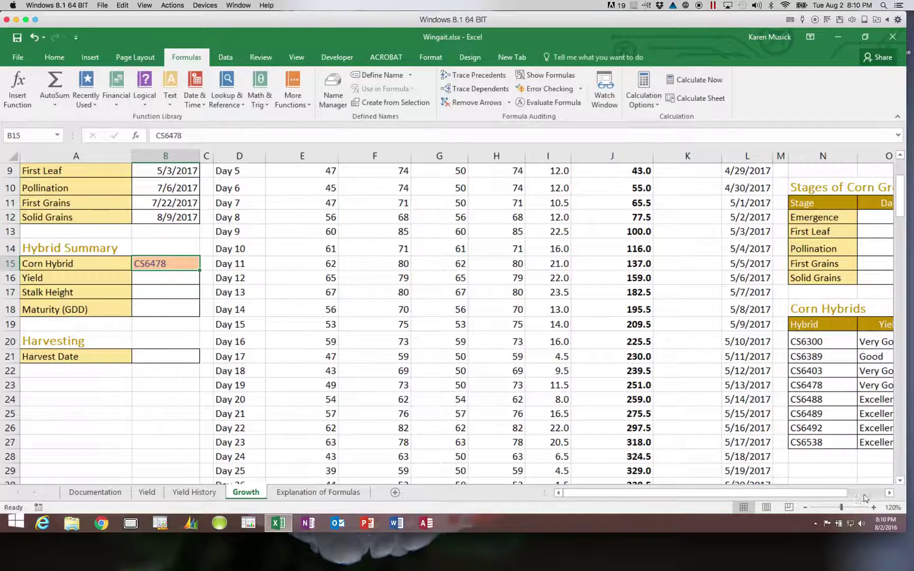
left_click(889, 494)
left_click(889, 493)
left_click(889, 494)
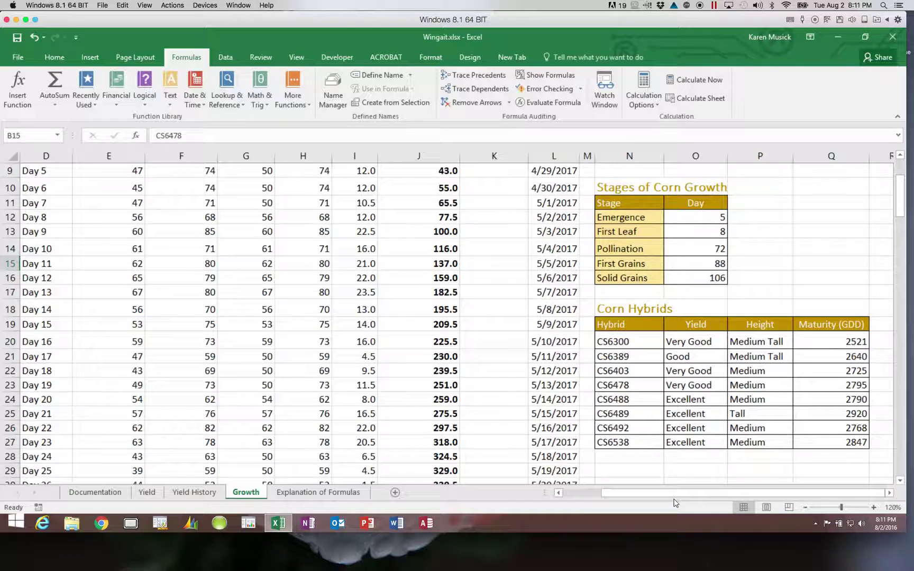
left_click_drag(676, 495, 616, 495)
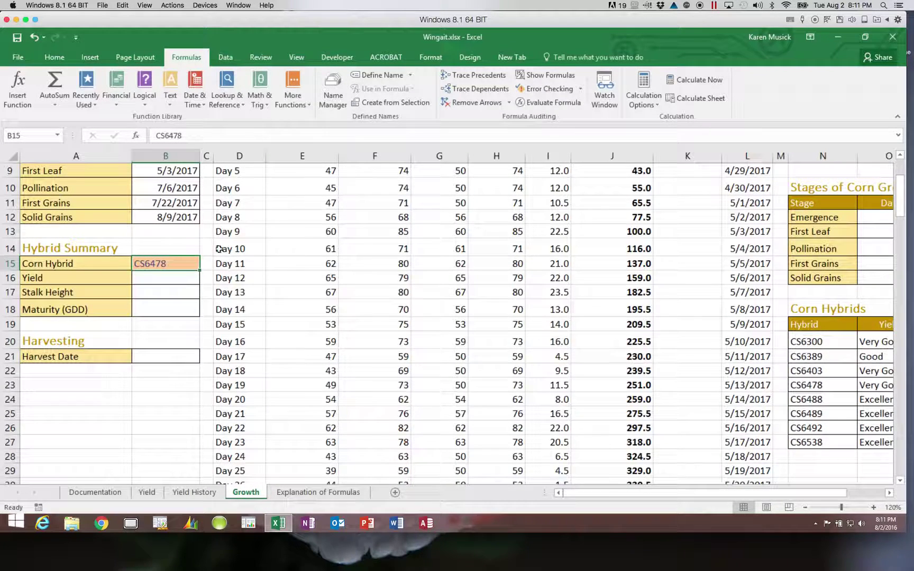
left_click(184, 280)
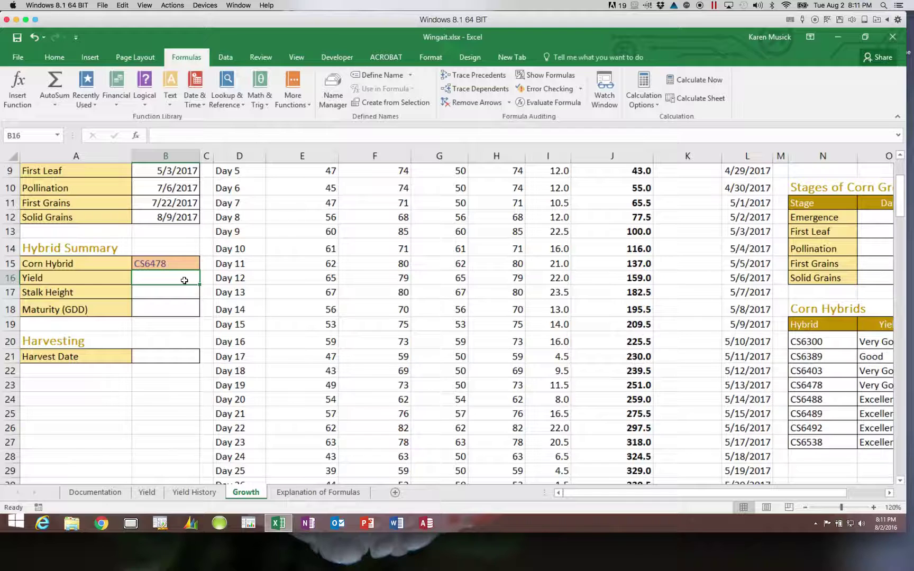
left_click(178, 293)
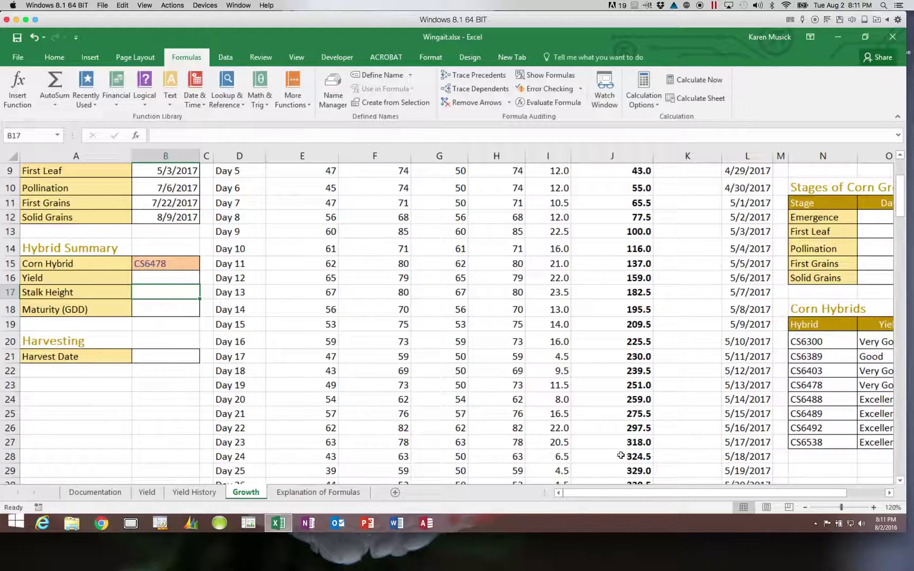
left_click_drag(673, 493, 739, 492)
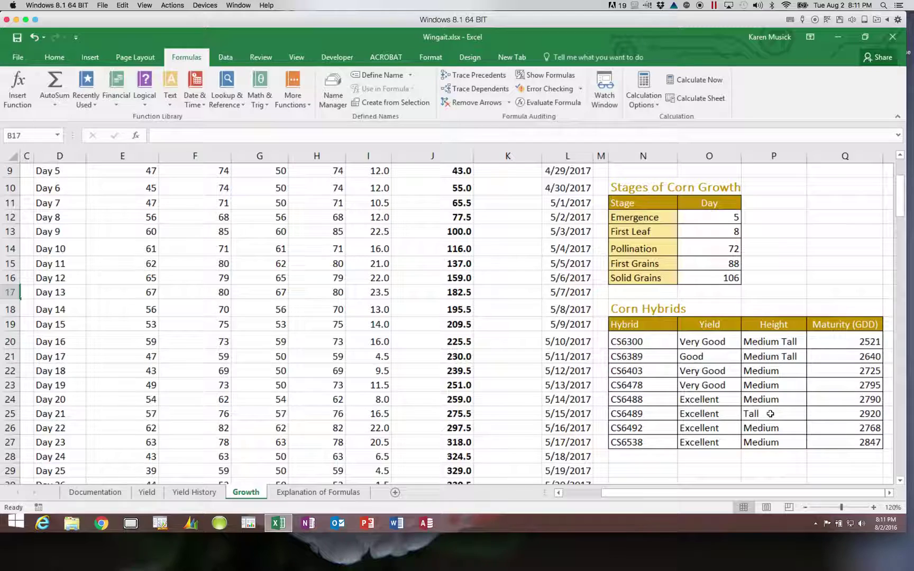
left_click_drag(709, 492, 640, 493)
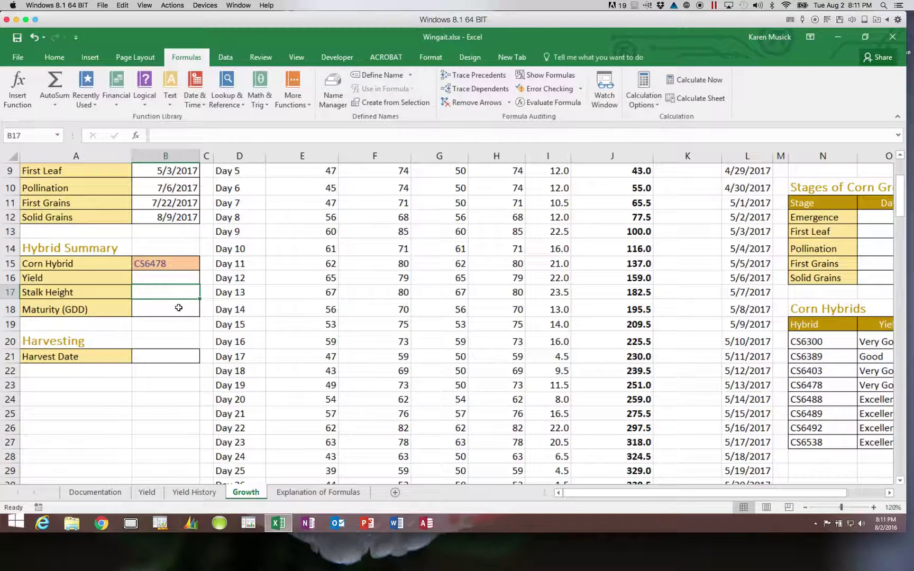
left_click(178, 277)
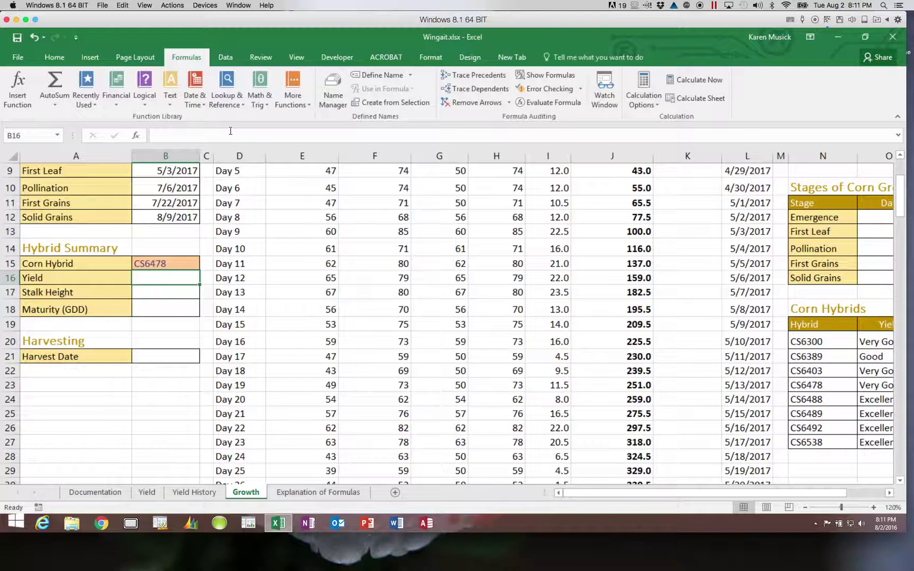
- Insert VLOOKUP from the Lookup & Reference list into the Yield cell B16
left_click(233, 105)
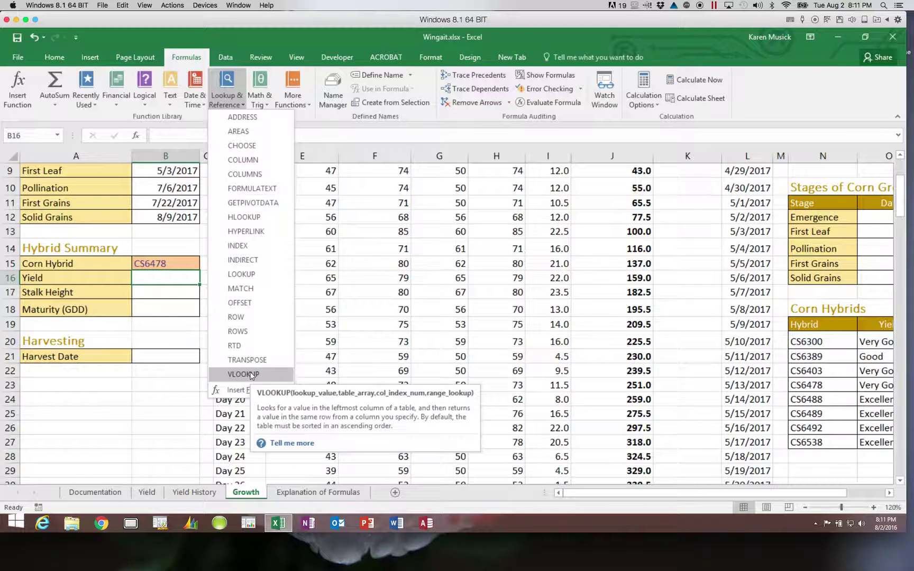
left_click(251, 375)
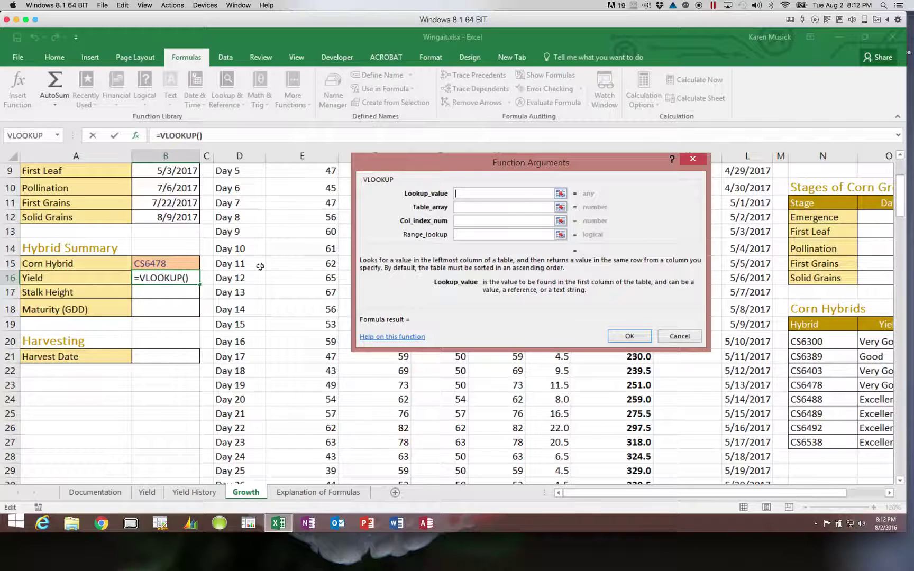
- Set the VLOOKUP lookup value to the absolute reference $B$15, pointing at hybrid CS6478
left_click(172, 263)
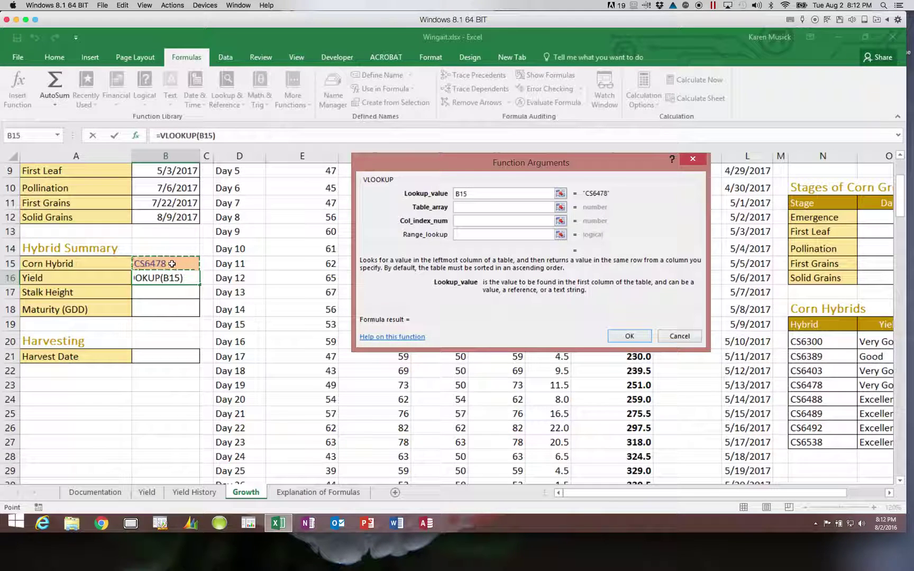
key("Left")
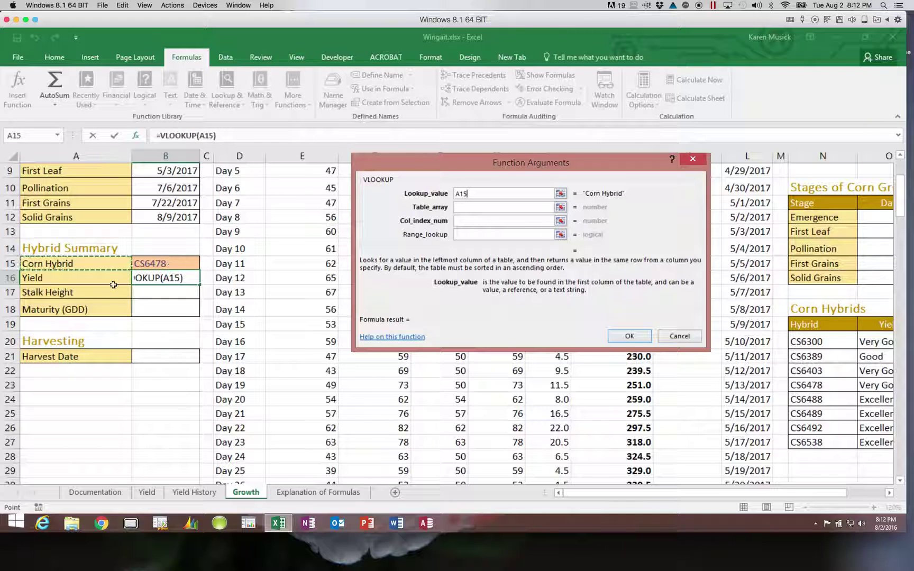
key("Right")
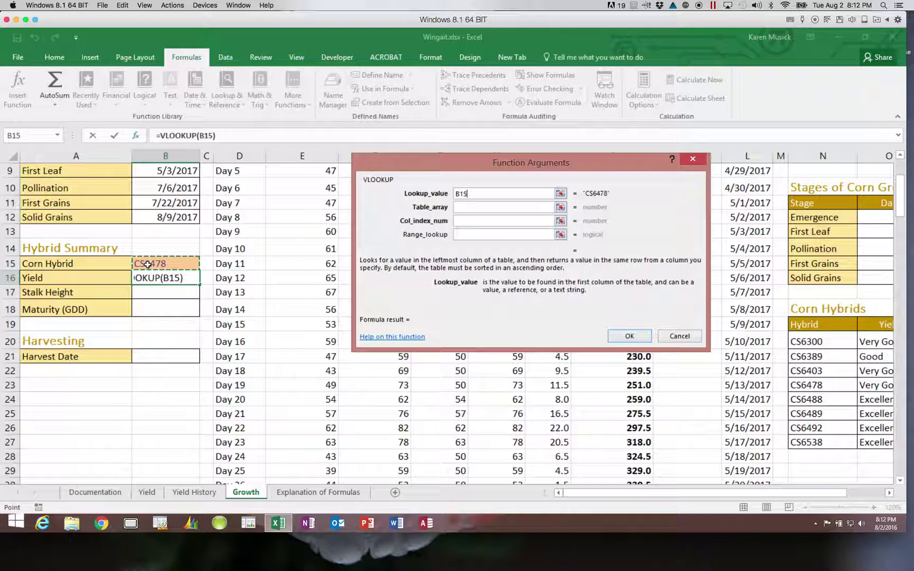
left_click(457, 194)
type("$")
left_click(463, 195)
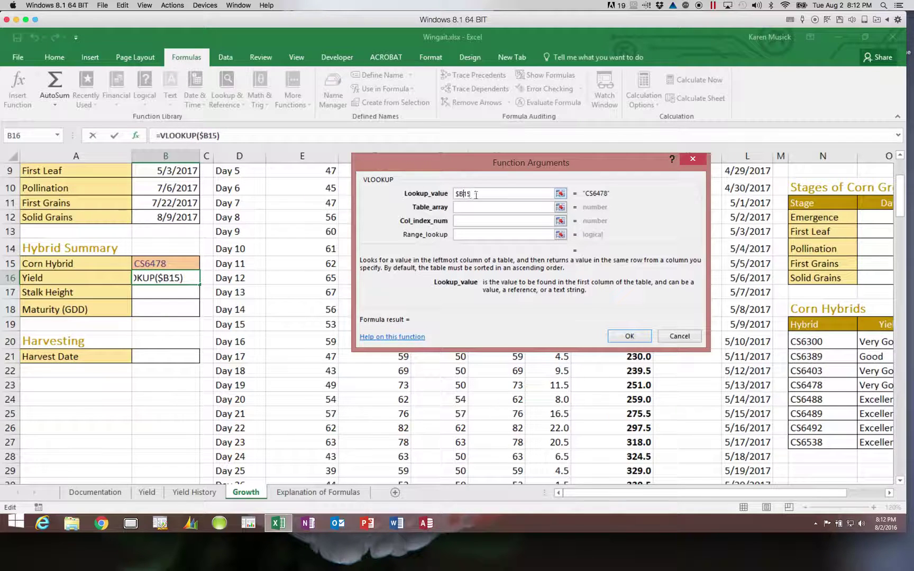
type("$")
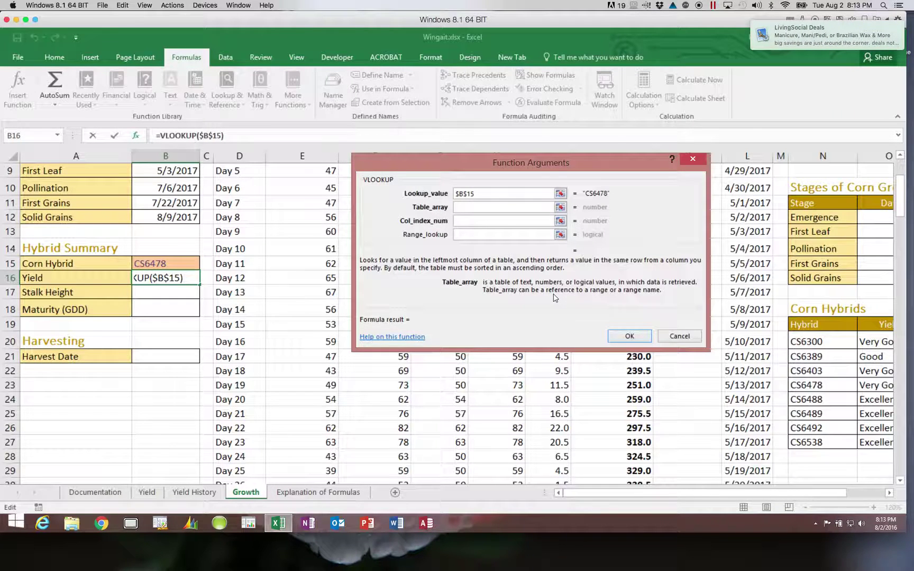
left_click(817, 342)
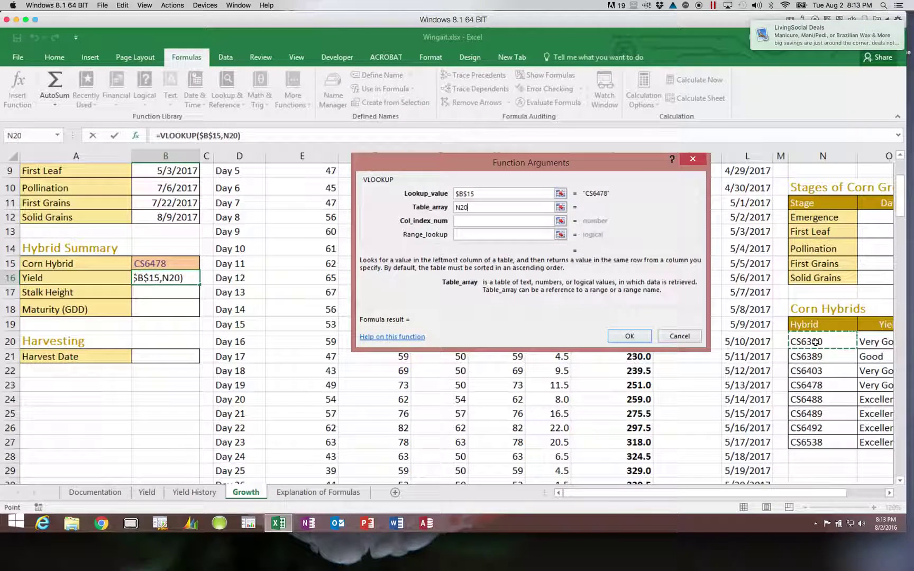
- Set the table array to the whole Corn Hybrids table as absolute range $N$20:$Q$27
left_click(889, 493)
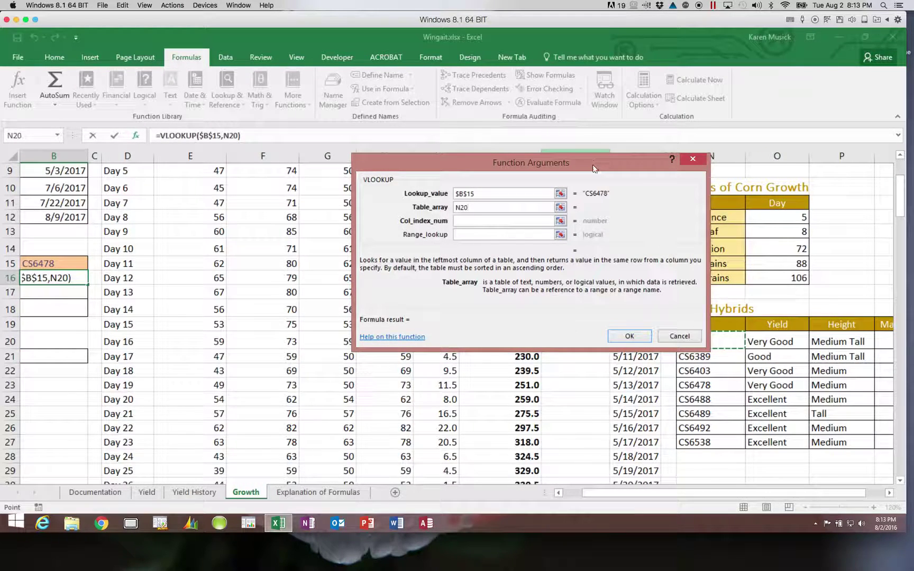
left_click_drag(594, 169, 431, 169)
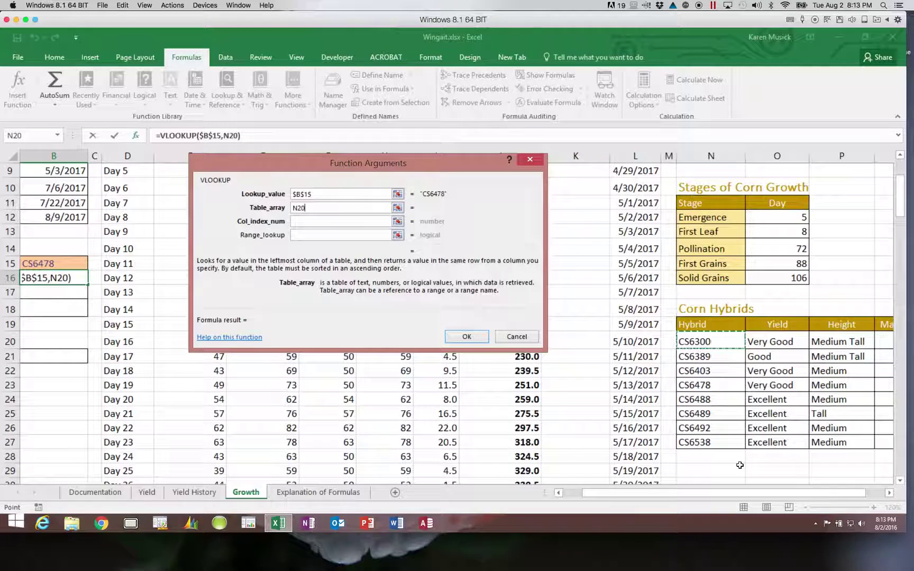
left_click(889, 492)
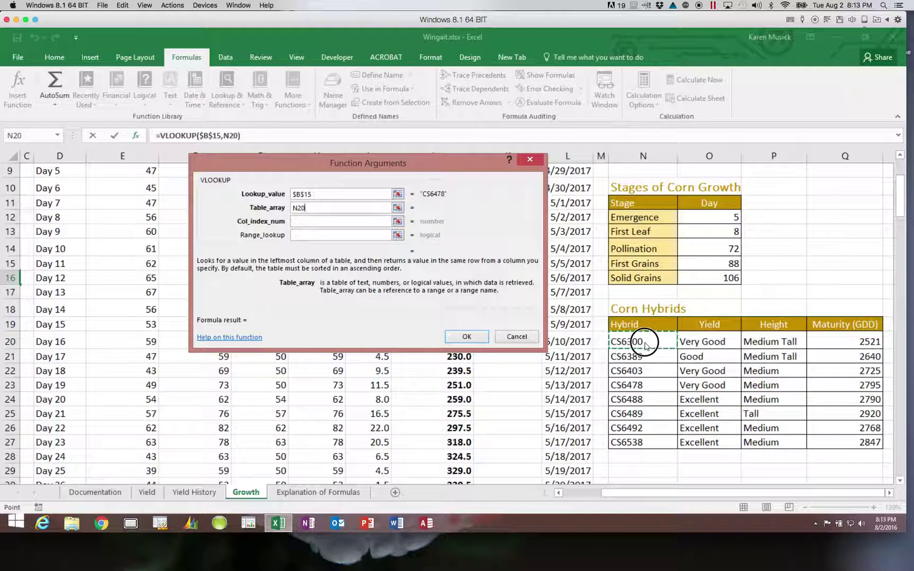
left_click_drag(644, 344, 835, 442)
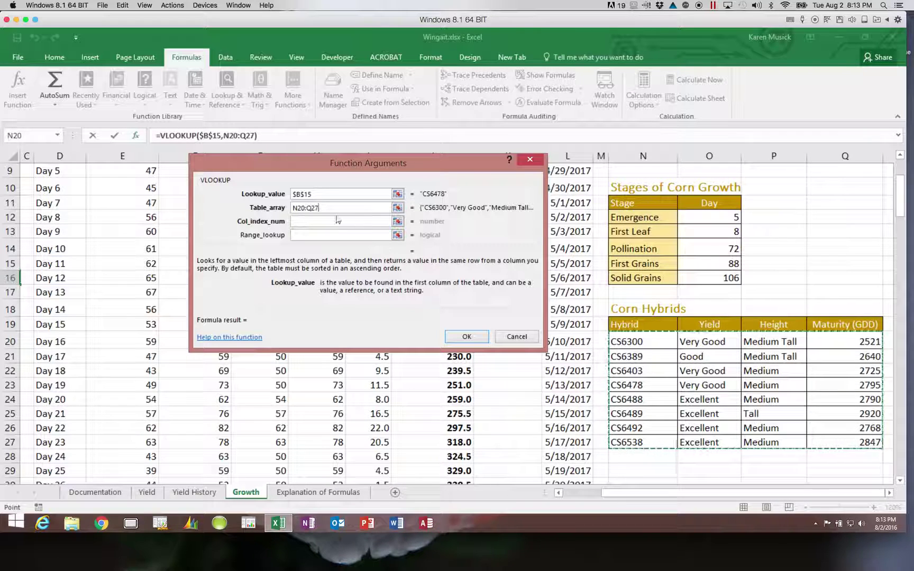
left_click(294, 207)
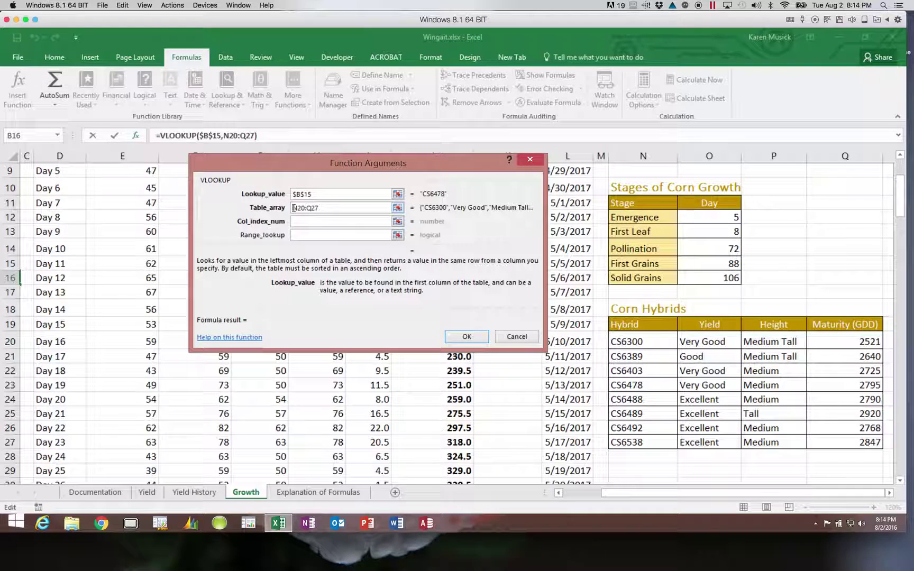
type("$")
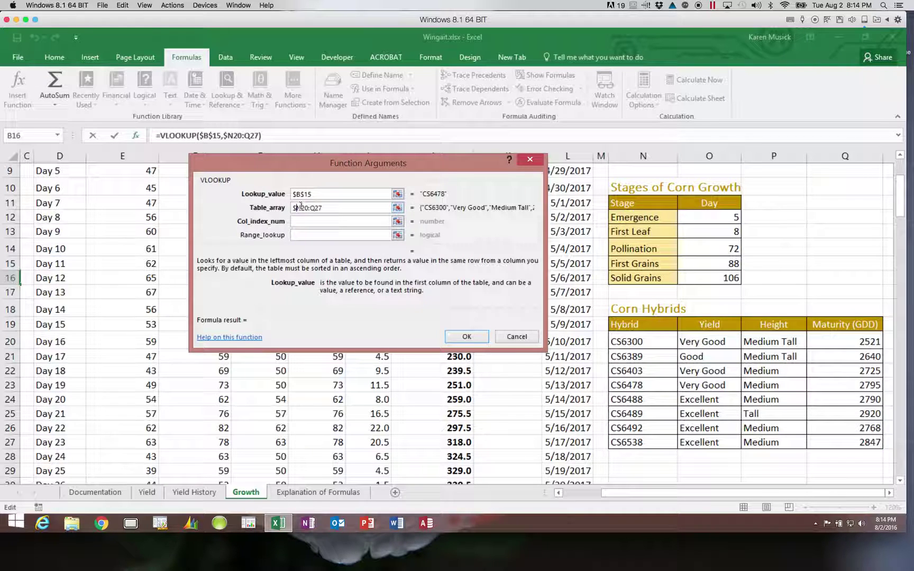
key("Right")
type("$")
key("Right")
key("Right")
key("Right")
type("$")
key("Right")
type("$")
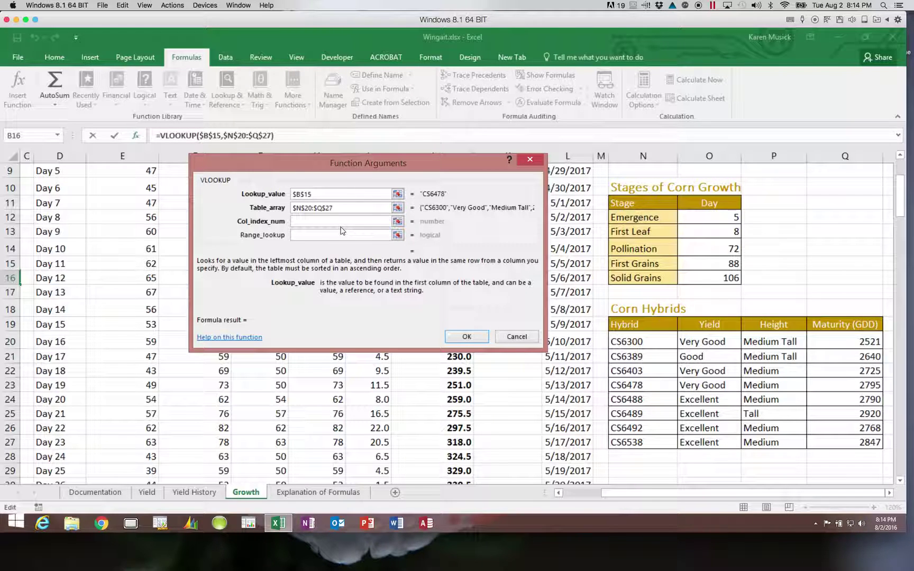
- Set the column index to 2 so the lookup returns Very Good from the Yield column
left_click(333, 222)
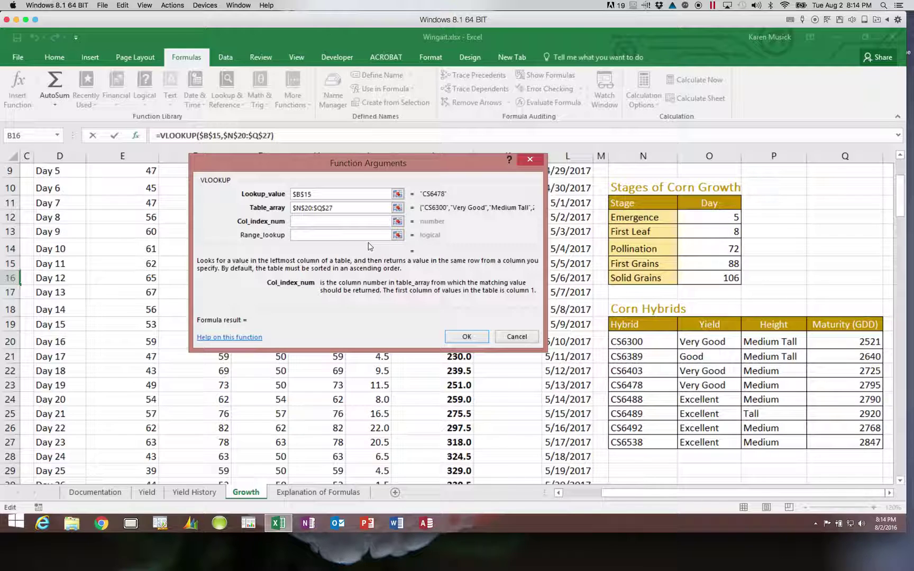
type("2")
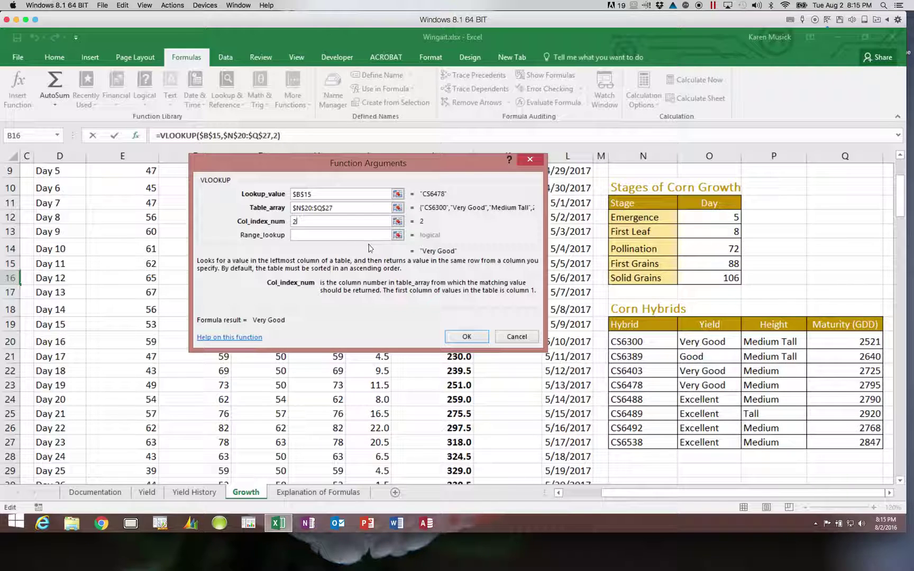
left_click(317, 236)
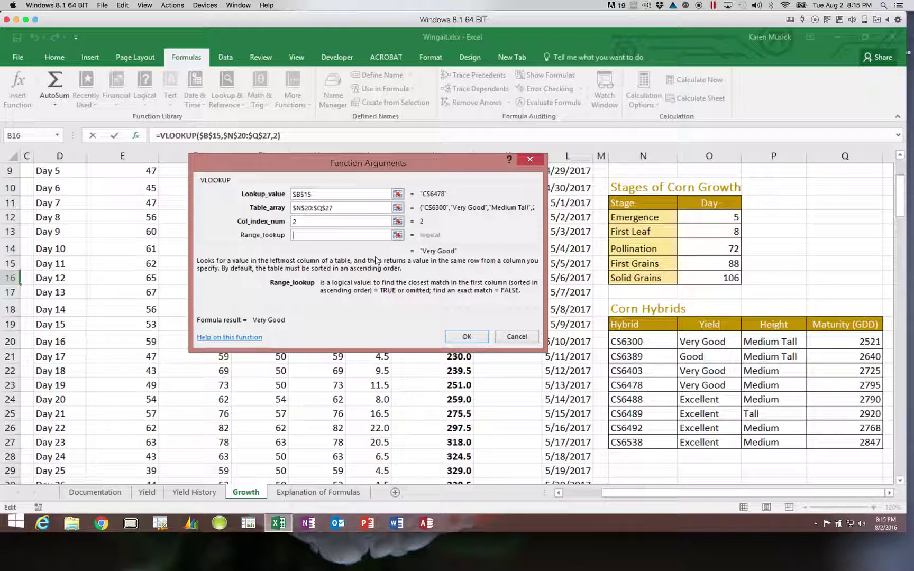
- Enter false as the range lookup for an exact match
type("fal")
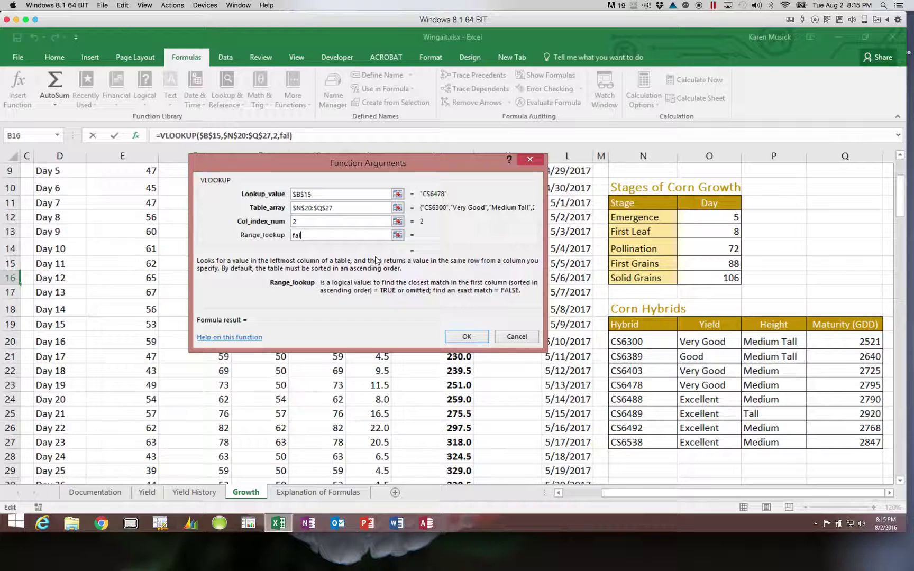
type("se")
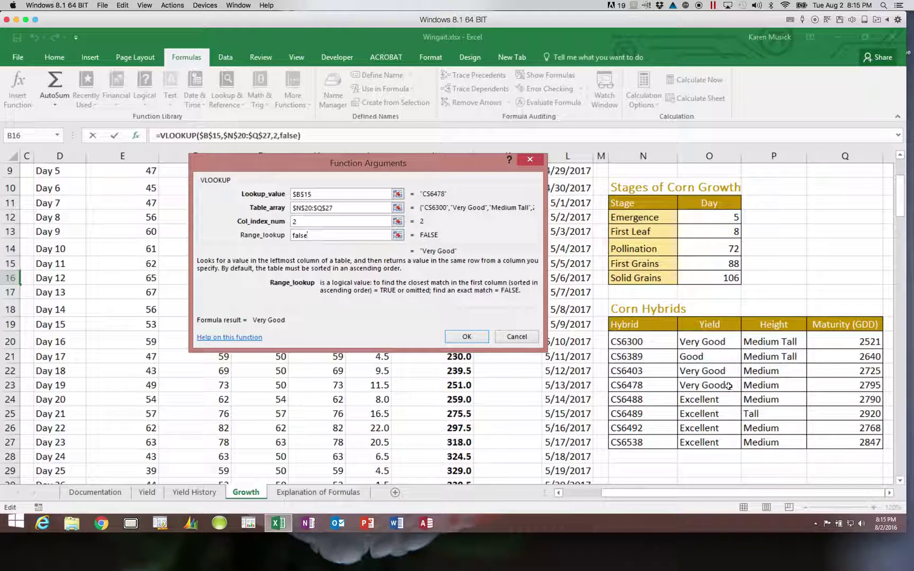
- Confirm the Yield VLOOKUP and fill it down from B16 to B18
left_click(464, 337)
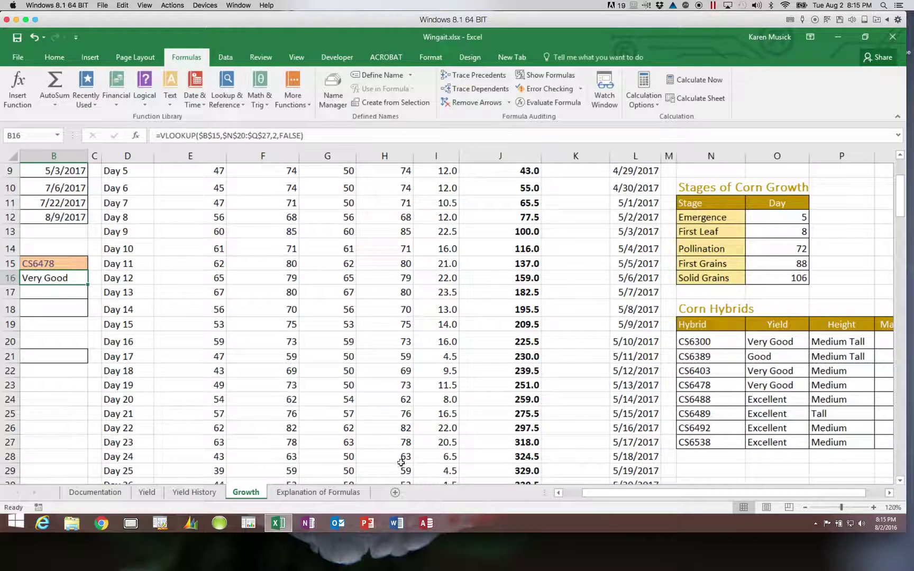
left_click(558, 493)
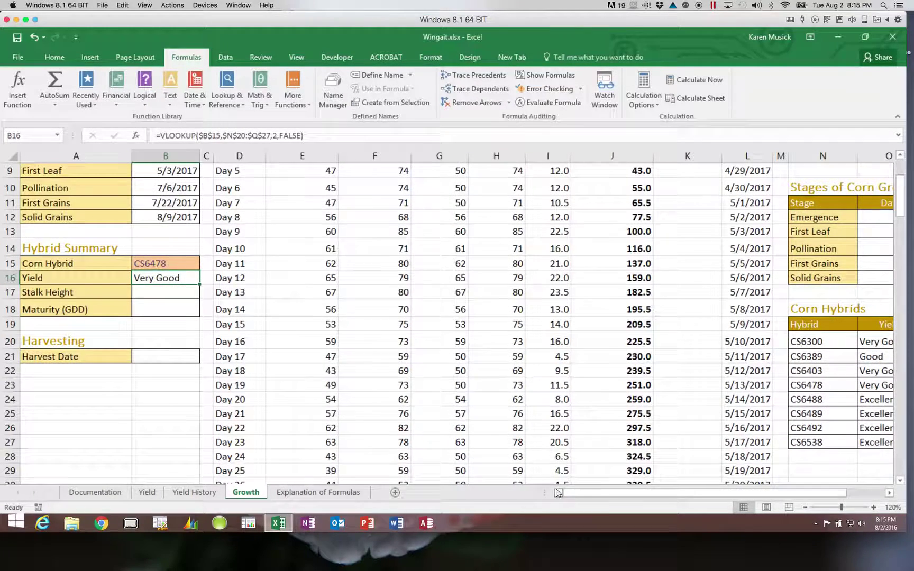
left_click(191, 295)
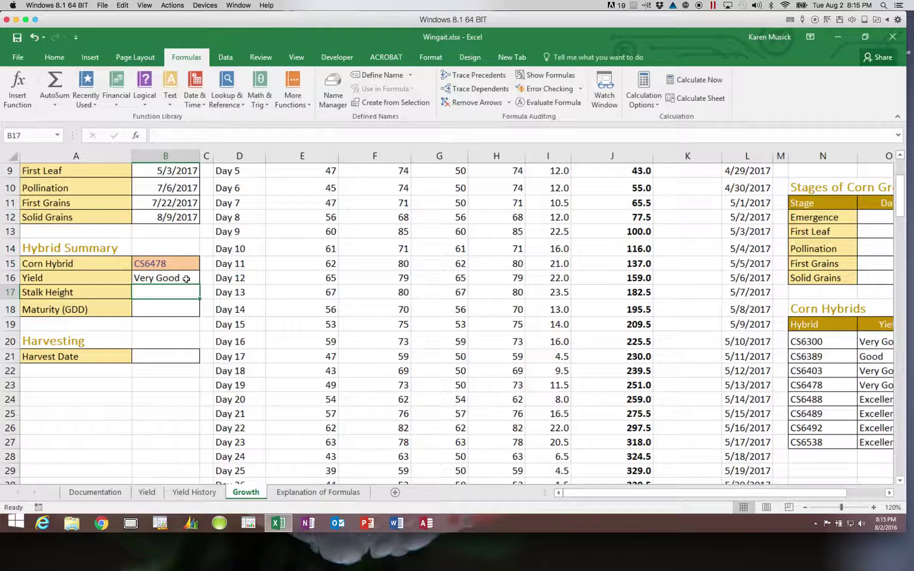
left_click(184, 278)
left_click_drag(200, 287, 196, 314)
left_click(185, 295)
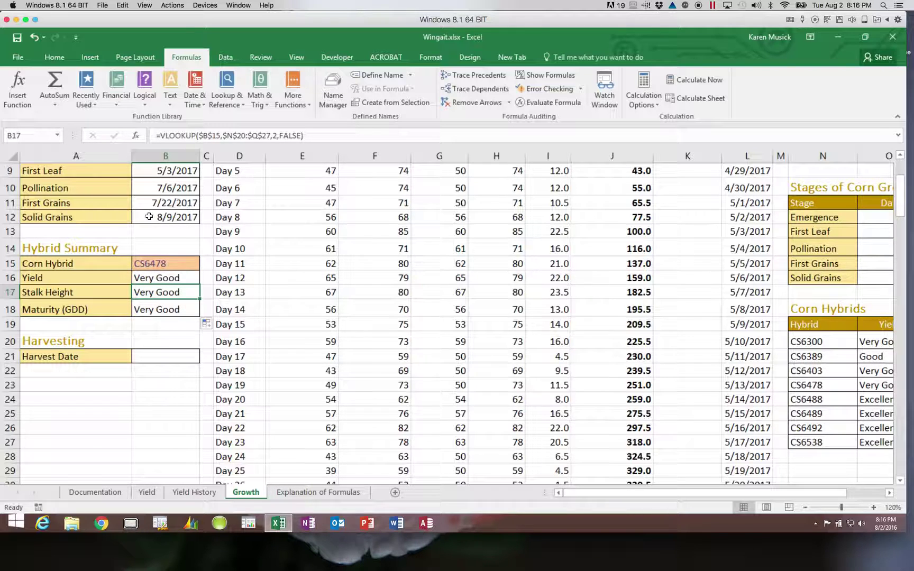
- Change B17's VLOOKUP column index from 2 to 3 so Stalk Height shows Medium
left_click(137, 136)
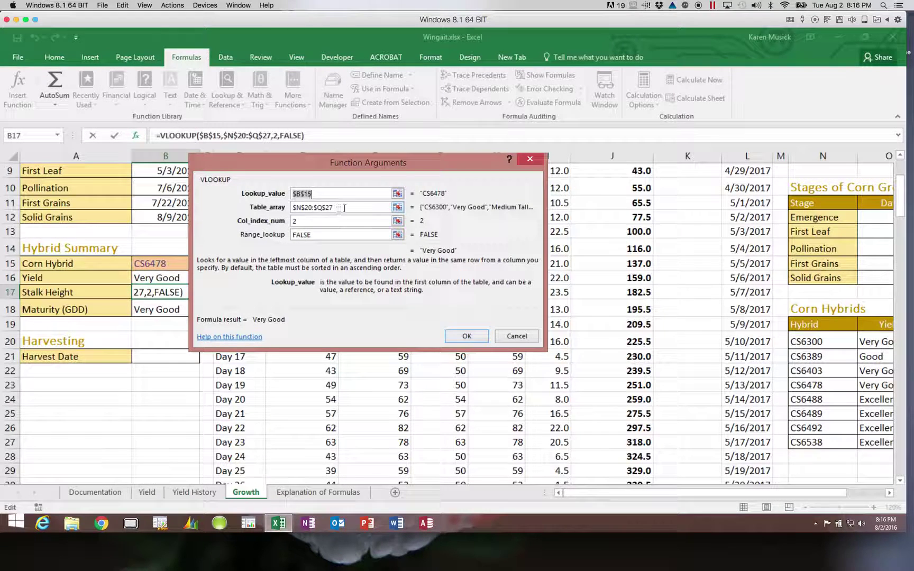
left_click(888, 494)
left_click(888, 495)
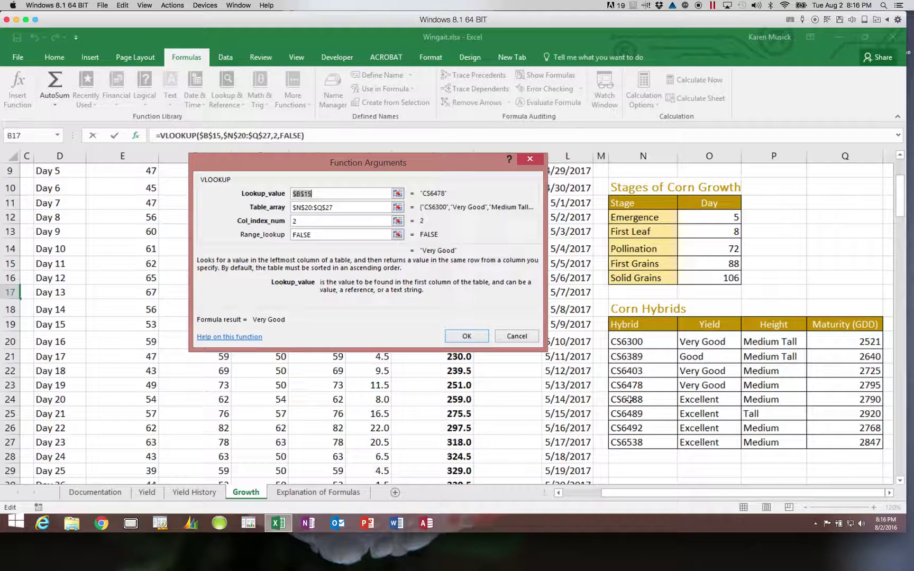
left_click(302, 222)
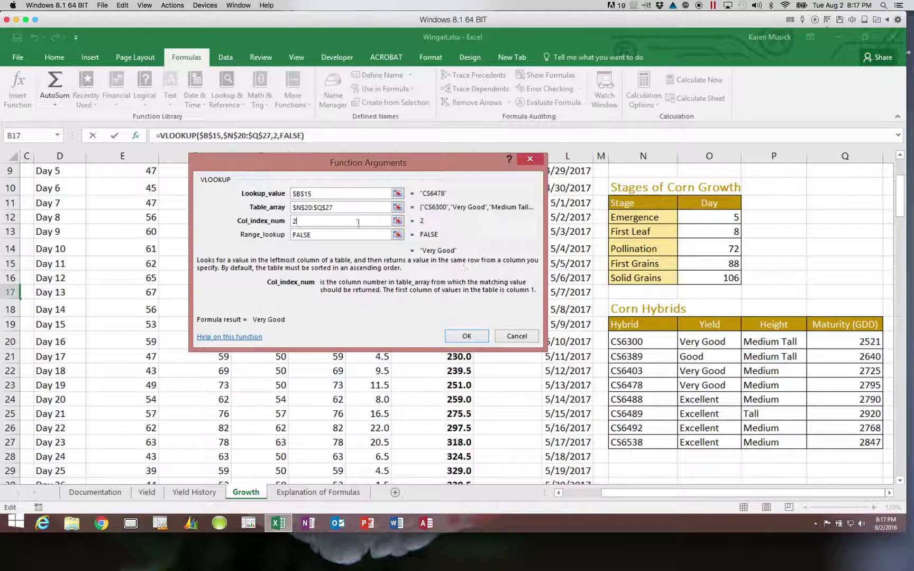
left_click_drag(299, 220, 282, 227)
type("3")
key("Return")
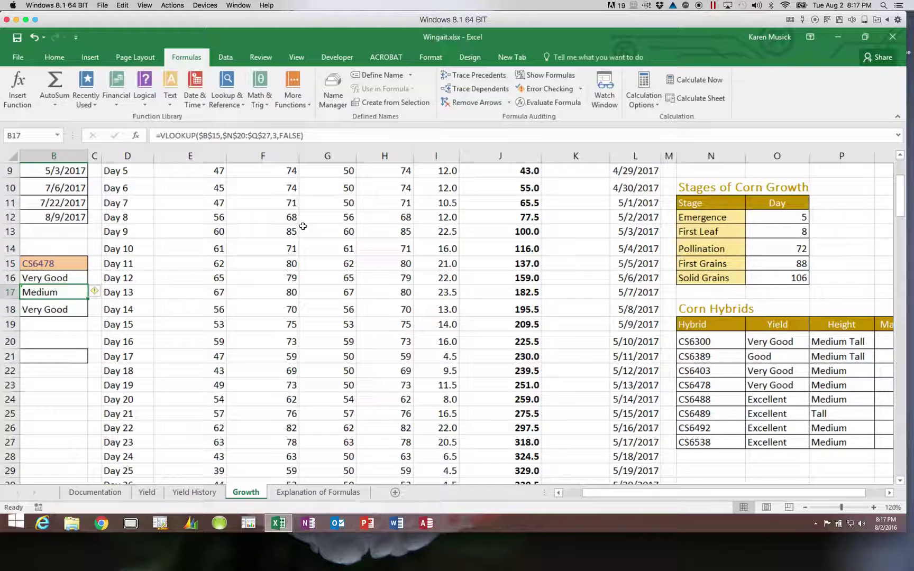
- Change B18's VLOOKUP column index from 2 to 4 so Maturity (GDD) shows 2795
left_click(53, 310)
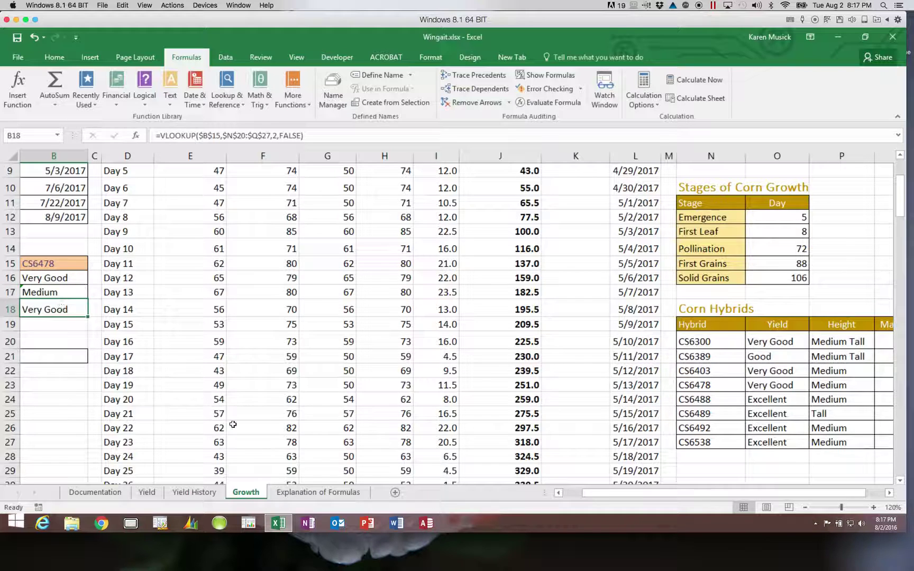
left_click(559, 493)
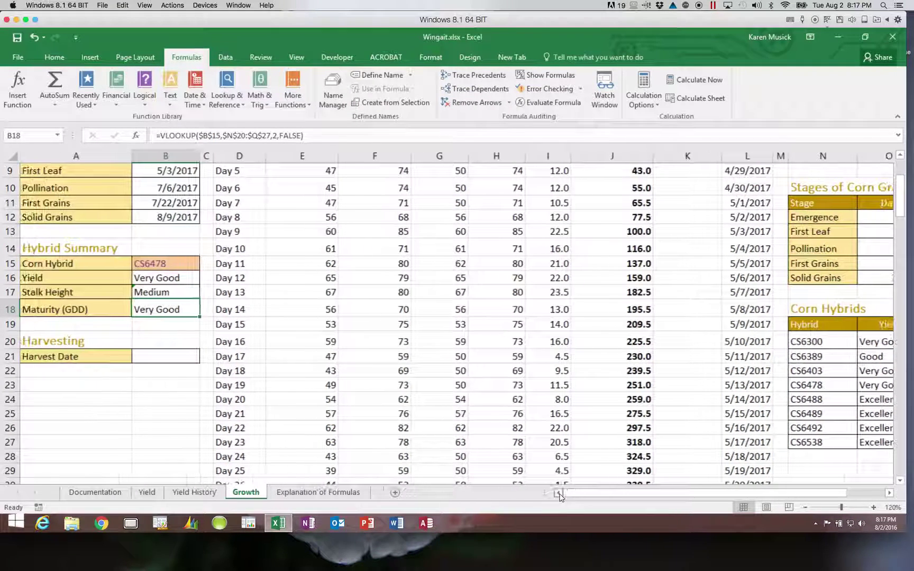
left_click_drag(562, 495, 683, 496)
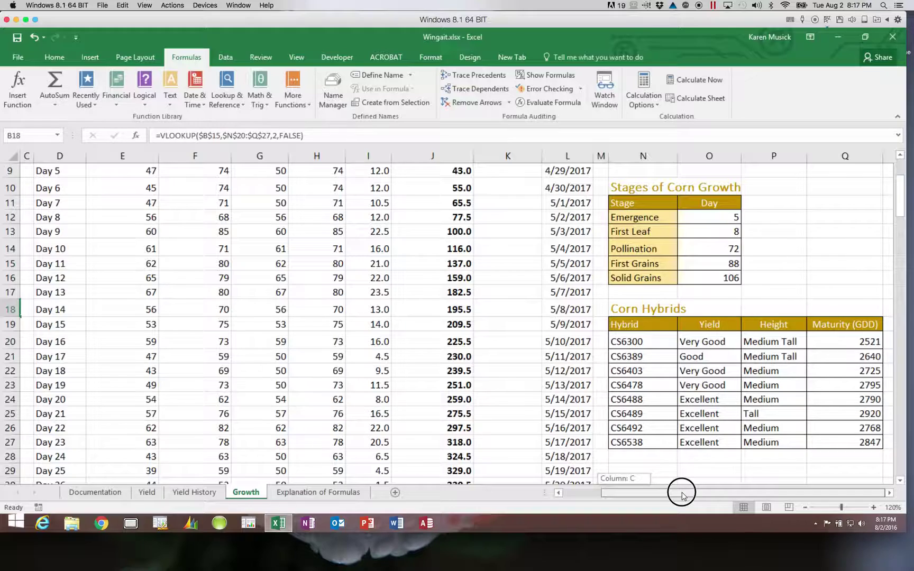
left_click_drag(683, 496, 606, 495)
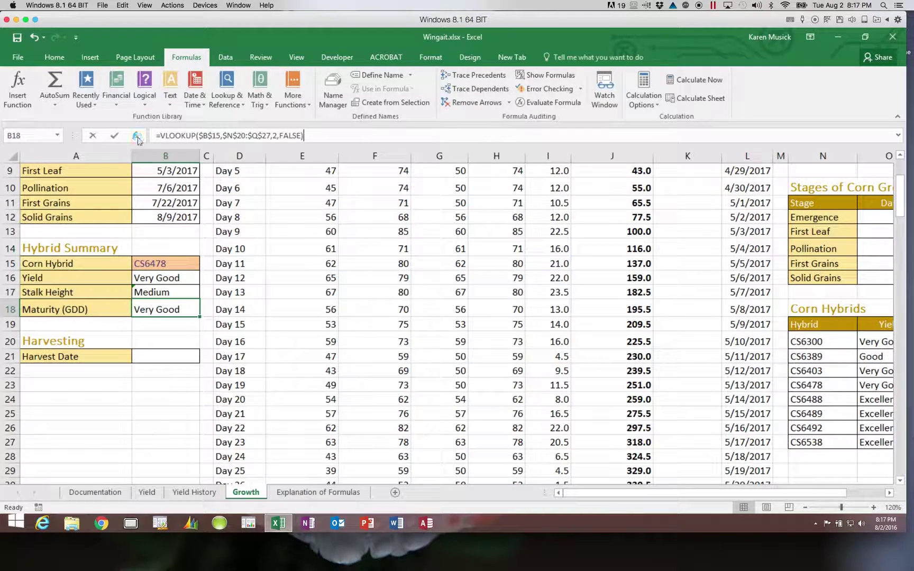
left_click(137, 137)
left_click(301, 220)
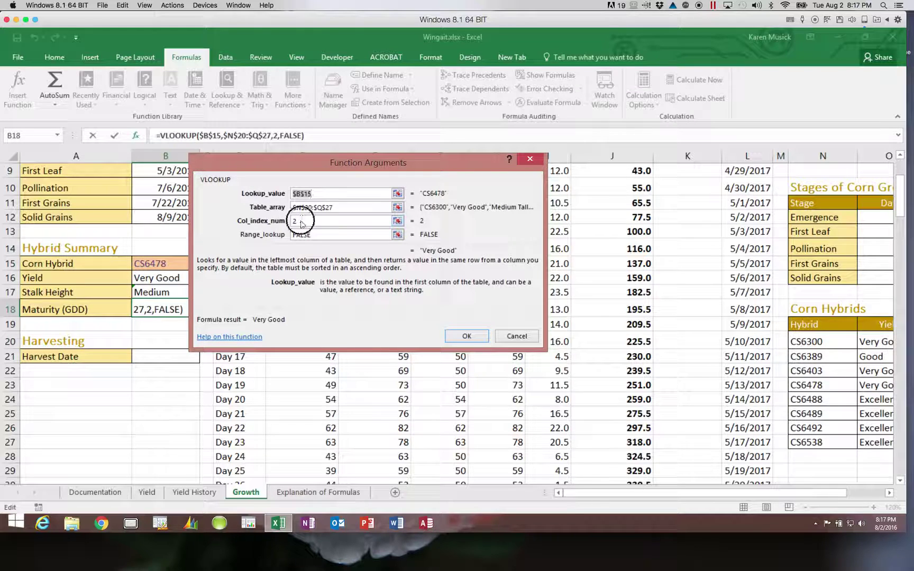
mouse_move(301, 221)
left_mouse_down()
mouse_move(276, 218)
mouse_move(287, 223)
left_mouse_up()
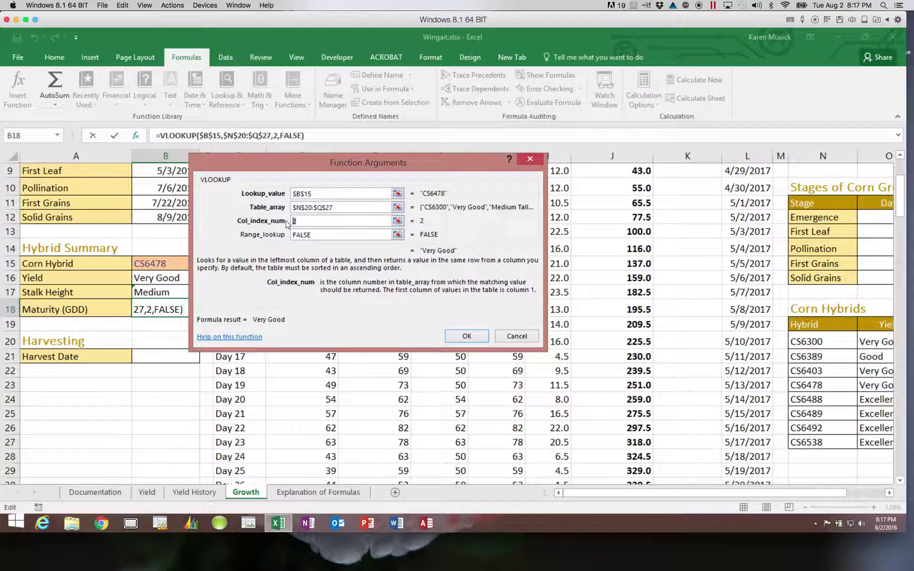
type("4")
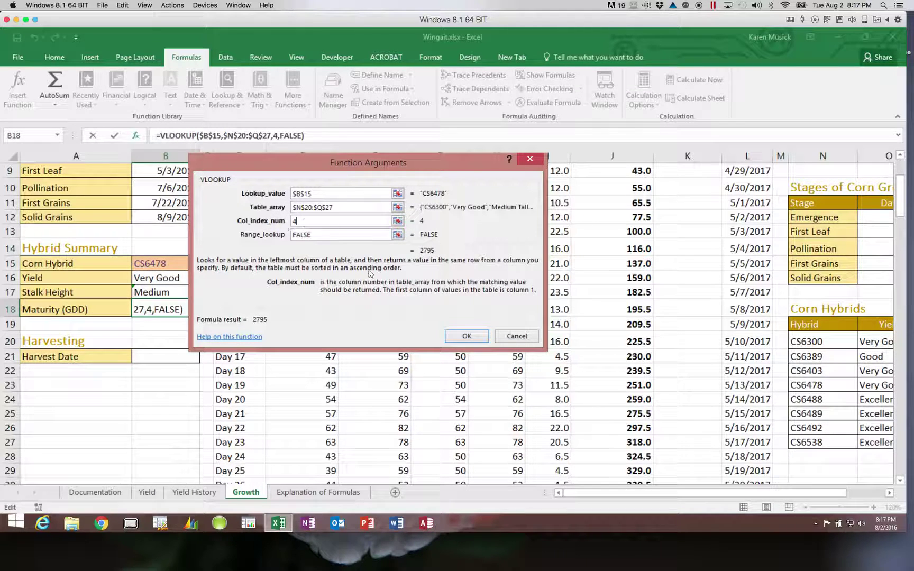
left_click(457, 336)
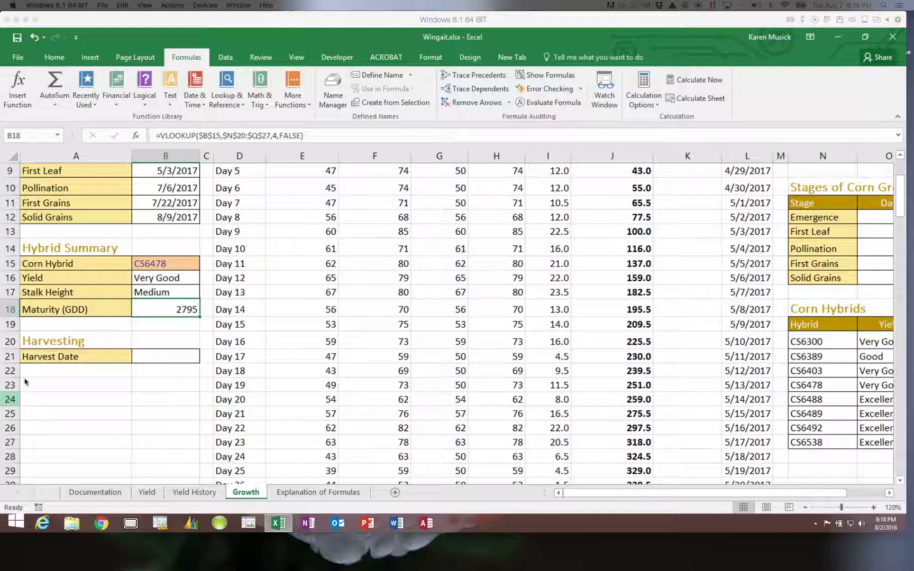
left_click(182, 279)
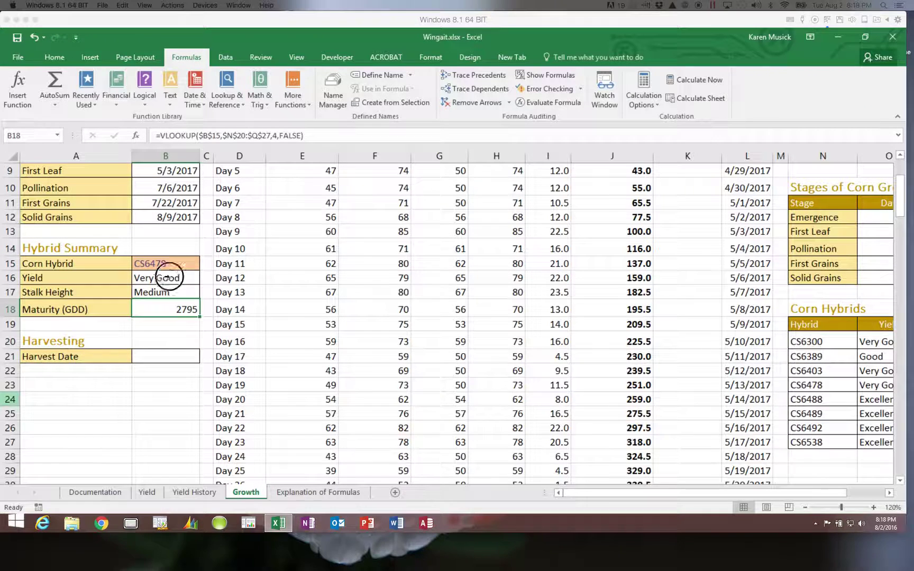
left_click(136, 136)
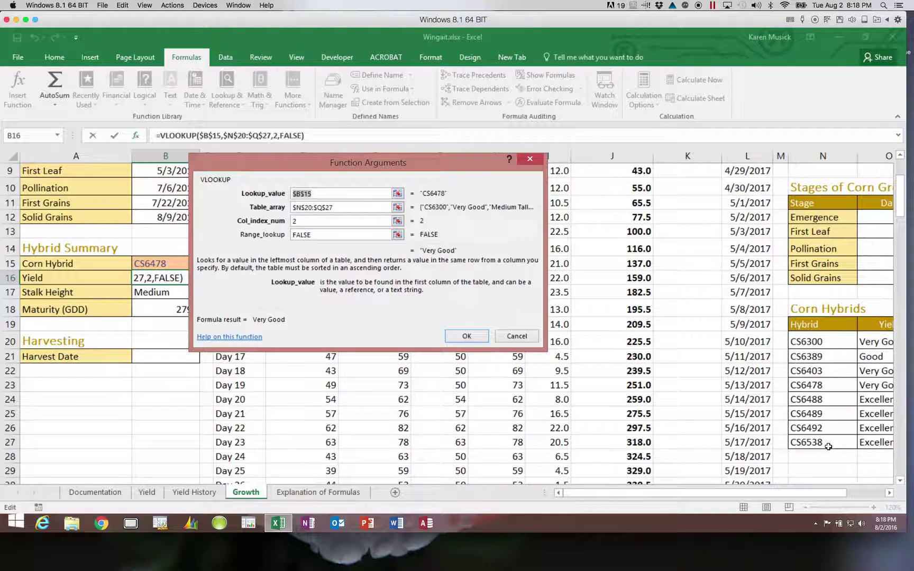
left_click(519, 335)
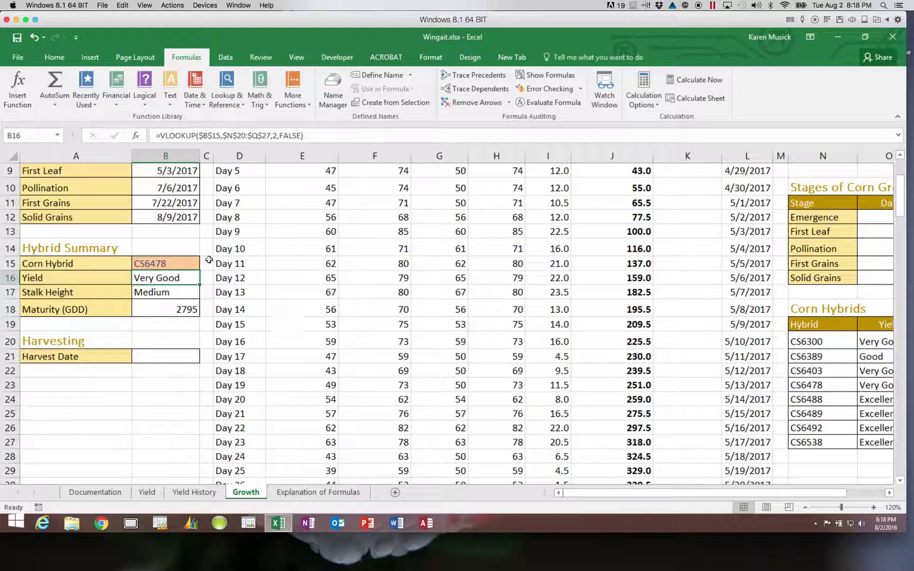
- Enter x5 in B15 to show #N/A in all three lookups, then undo to restore CS6478
left_click(181, 265)
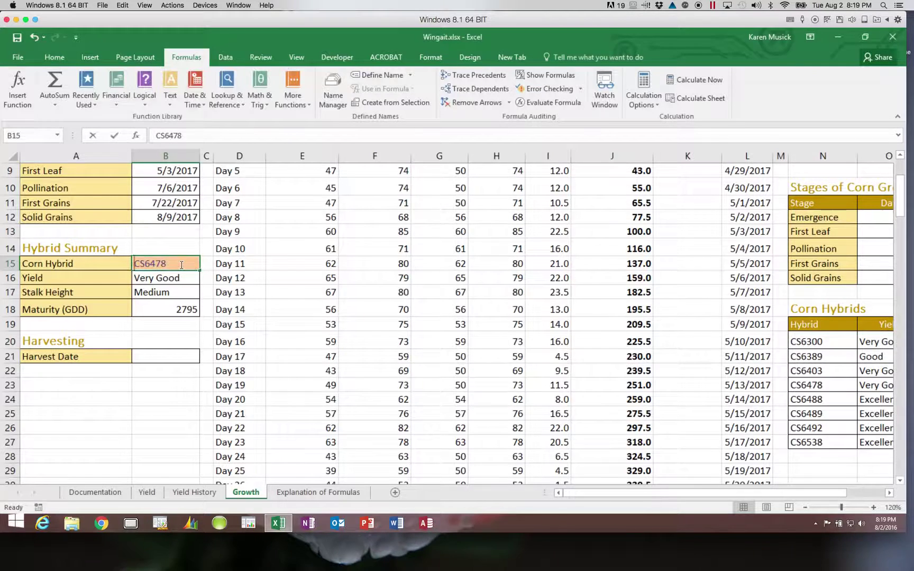
type("x")
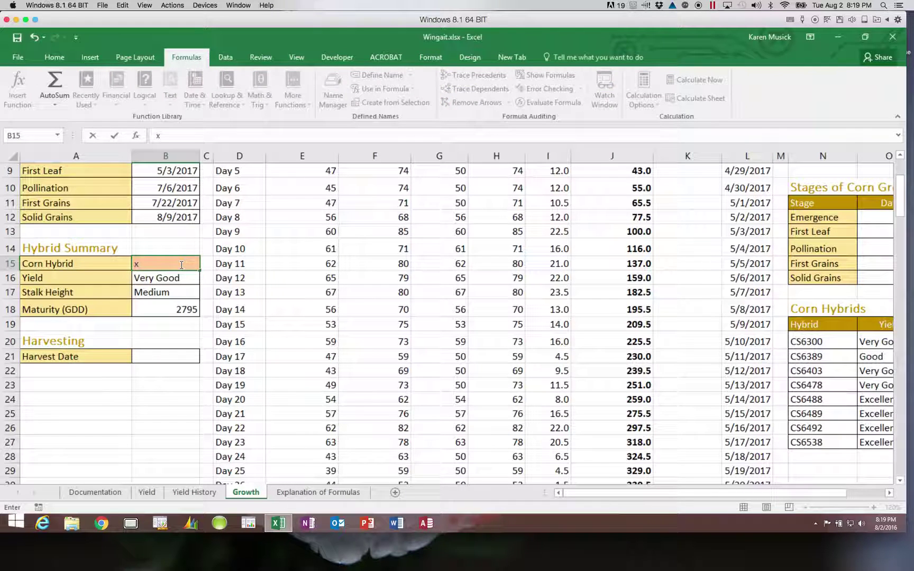
type("5")
key("Return")
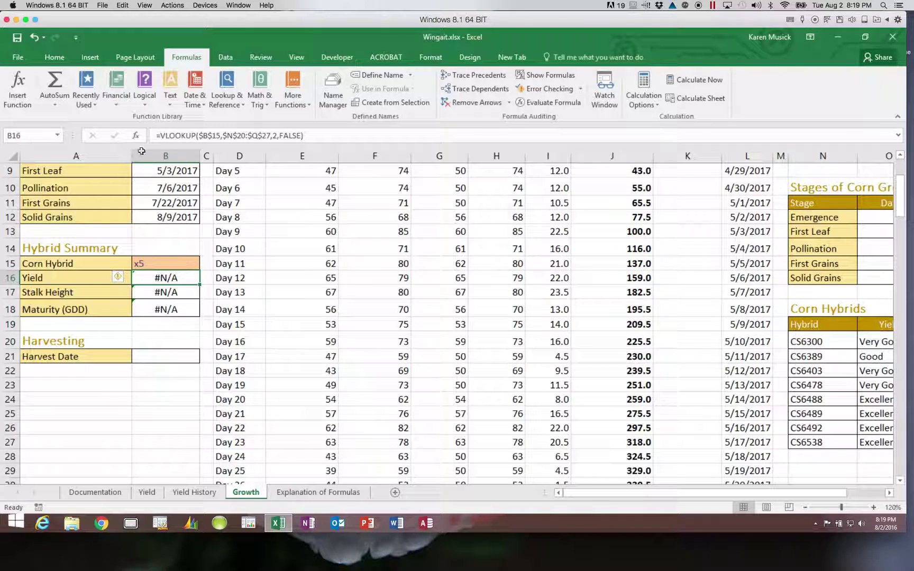
left_click(35, 40)
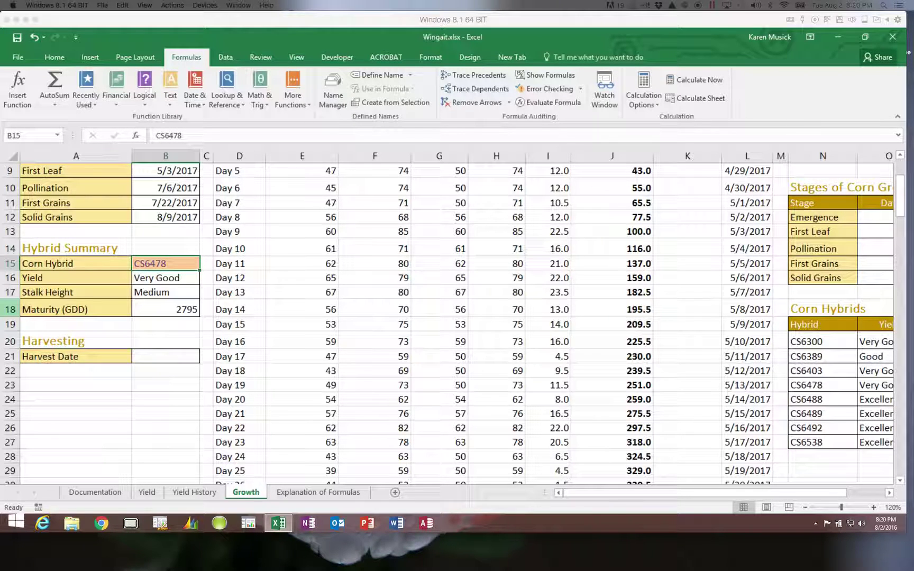
- Save the Wingait.xlsx workbook
left_click(17, 38)
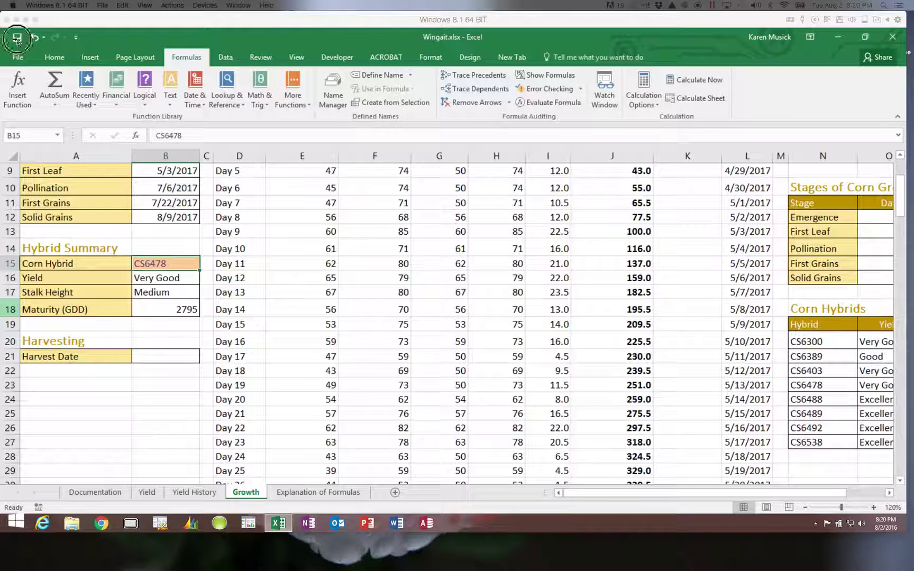